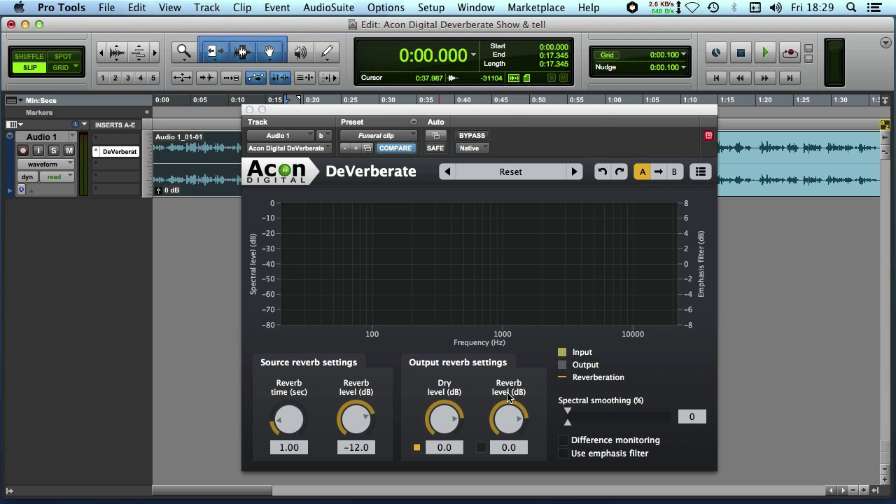
Step: Toggle the reverb-signal output and reset output reverb to 0.0 dB. Set source reverb time 2.31 s and level -48 dB
left_click(483, 450)
left_click(481, 448)
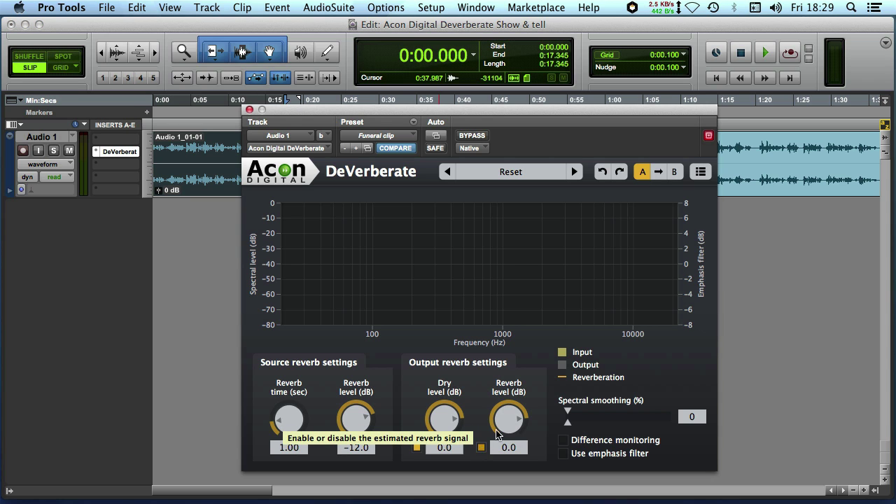
left_click_drag(509, 418, 450, 280)
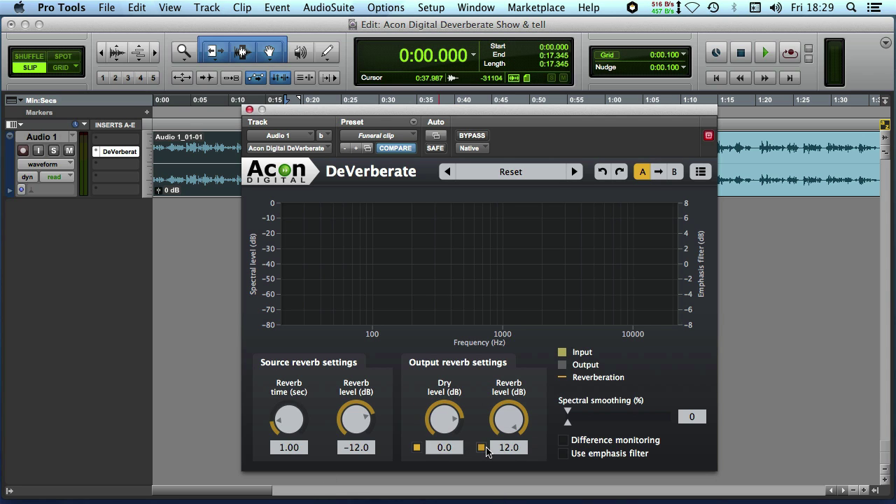
left_click(508, 419, "alt")
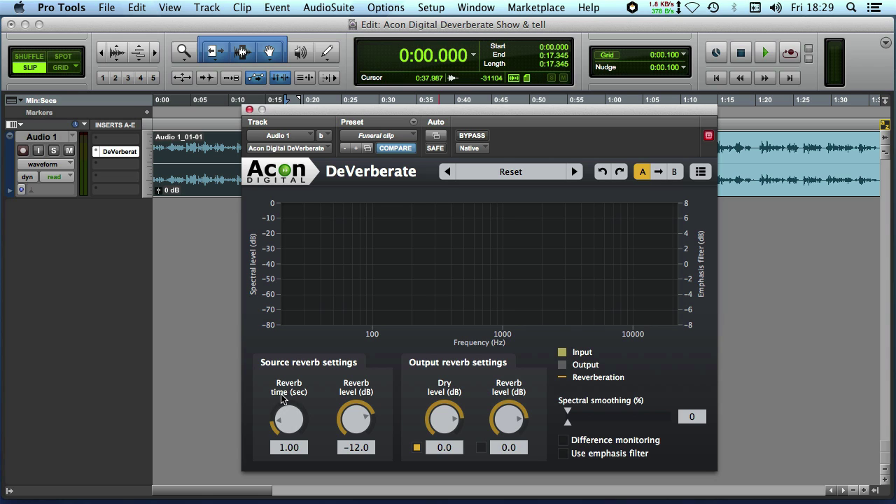
left_click_drag(284, 430, 288, 401)
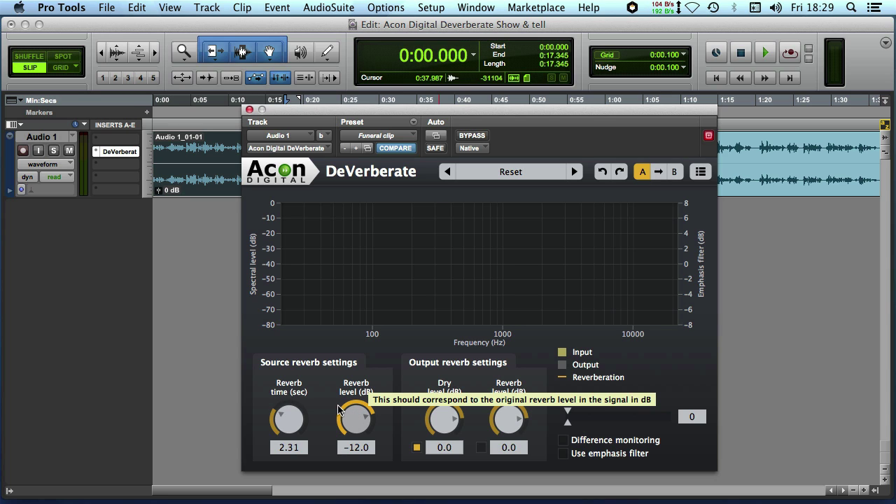
left_click_drag(351, 414, 336, 476)
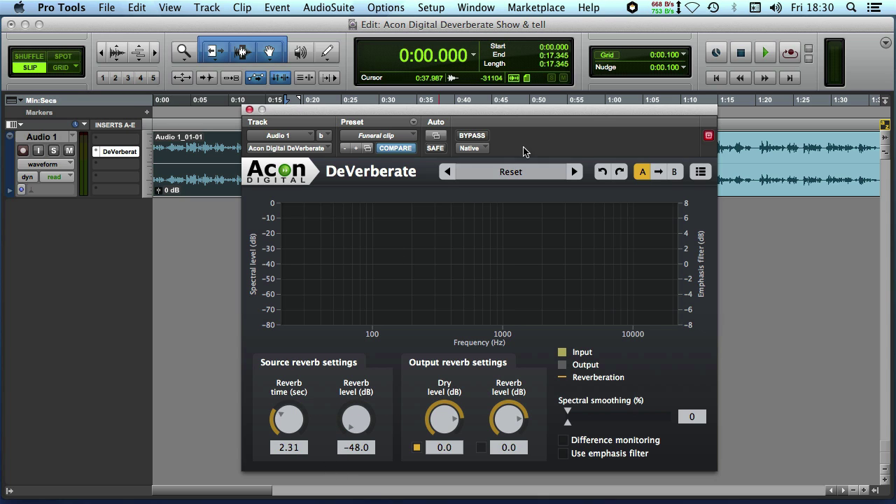
Step: Step through DeVerberate presets to load Reduce hall reverb (2.00 s, -14.0 dB)
left_click(574, 172)
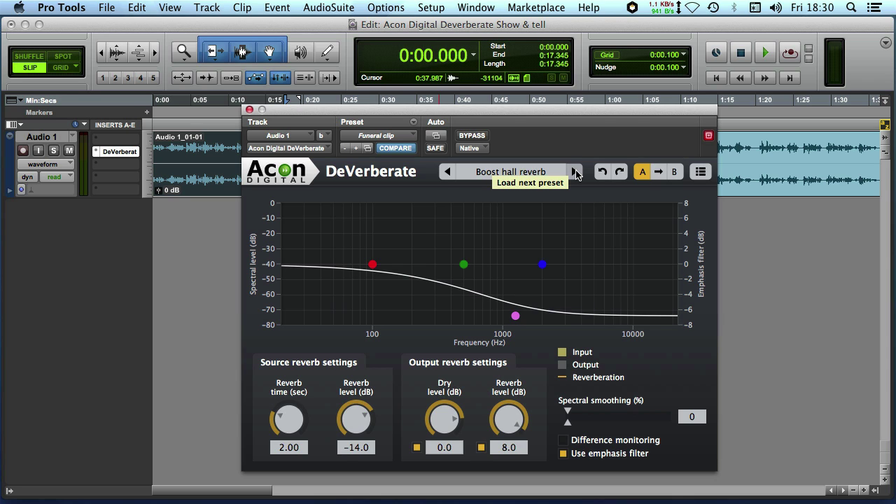
left_click(574, 171)
left_click(574, 172)
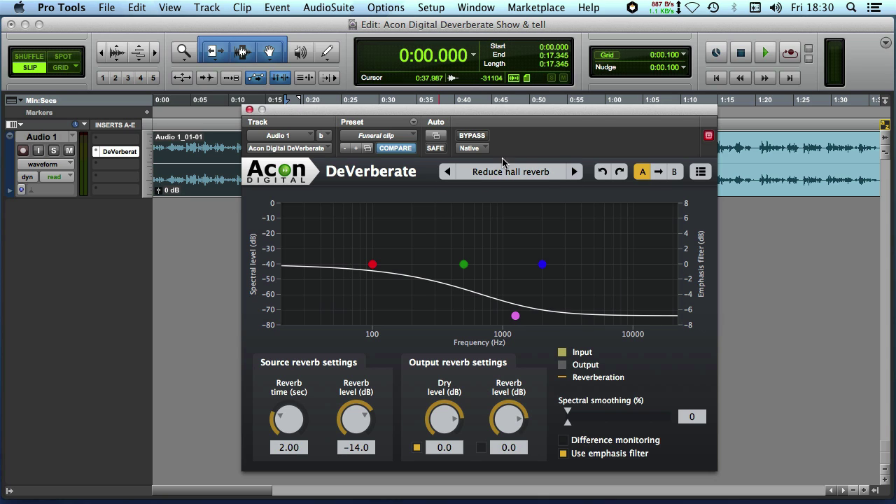
Step: Bypass DeVerberate and play back the untreated recording
left_click(472, 137)
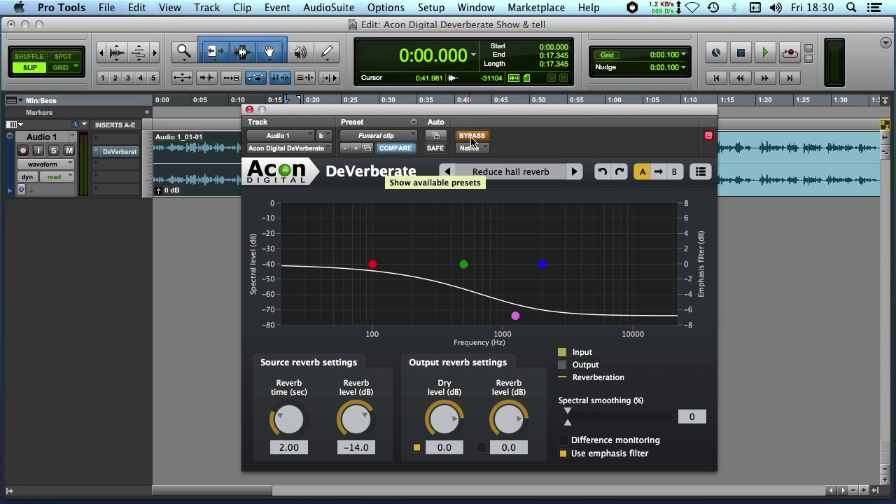
key("space")
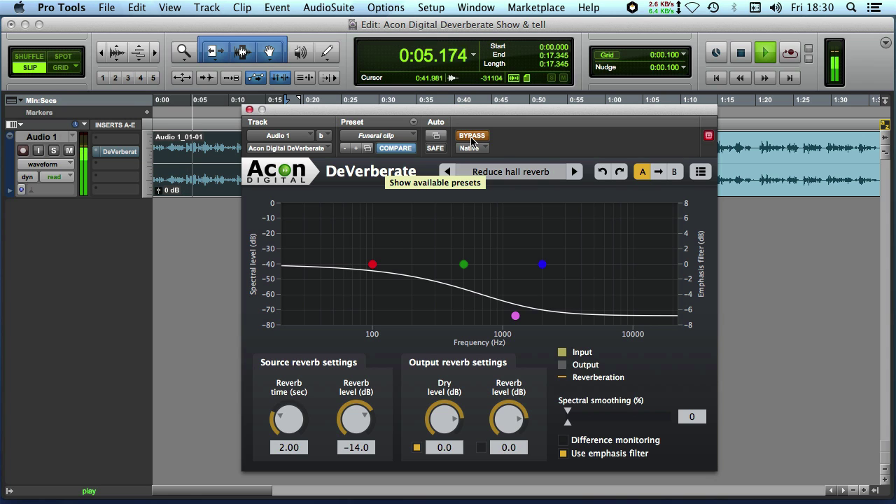
key("space")
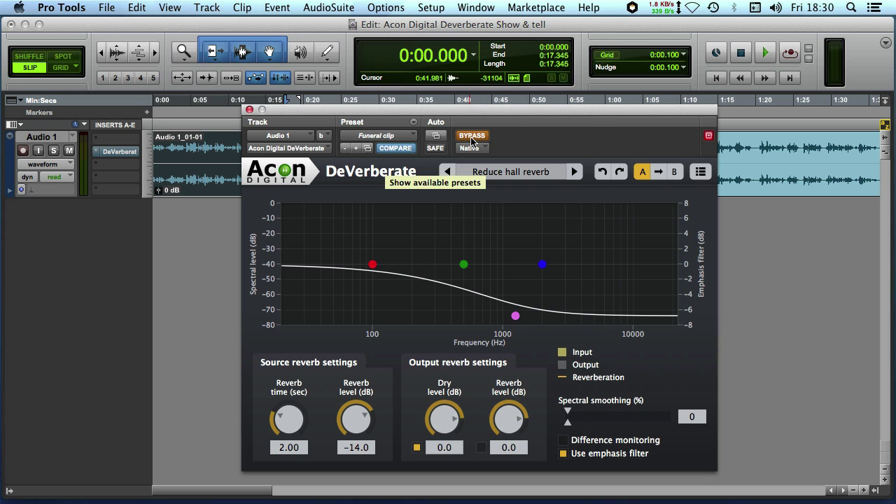
Step: Re-enable DeVerberate and, while playing, bring the source reverb level from -48 up to about -22.4 dB
left_click(471, 137)
left_click_drag(355, 419, 95, 501)
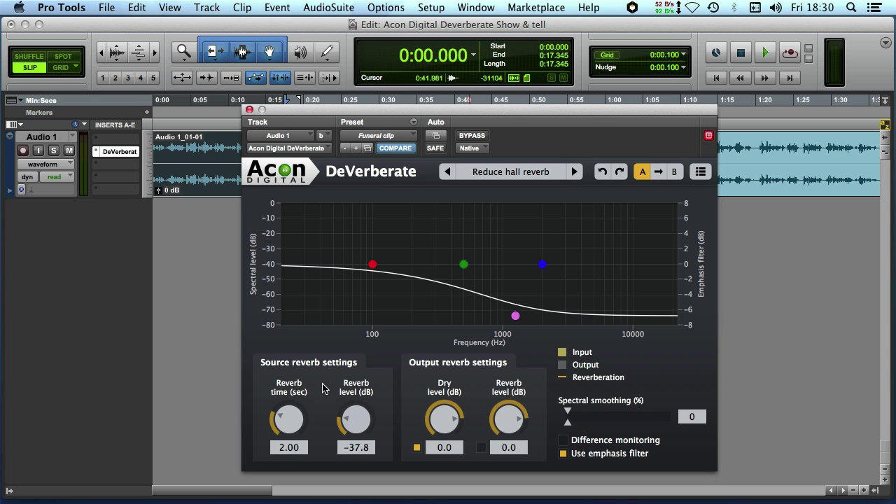
left_click_drag(353, 420, 344, 494)
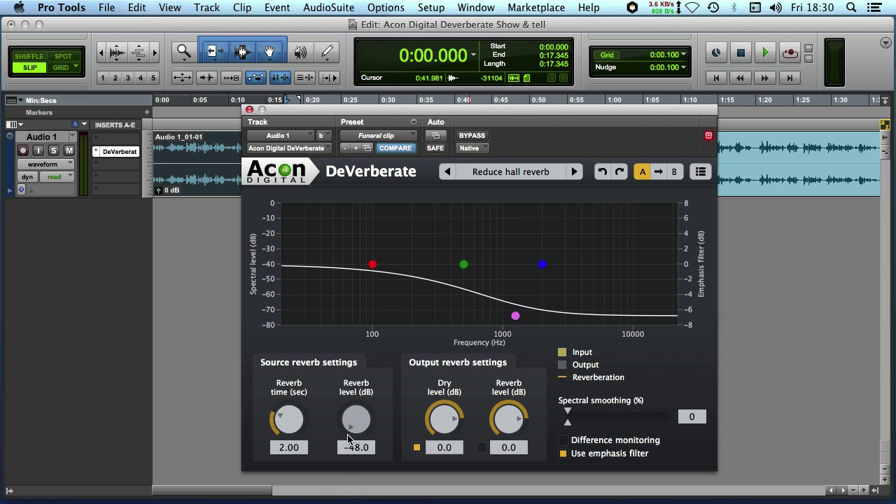
key("space")
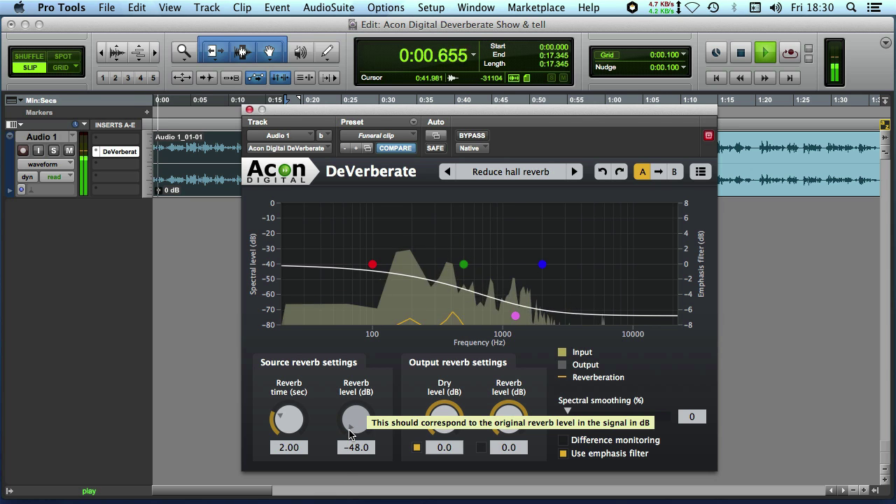
left_click_drag(349, 435, 359, 345)
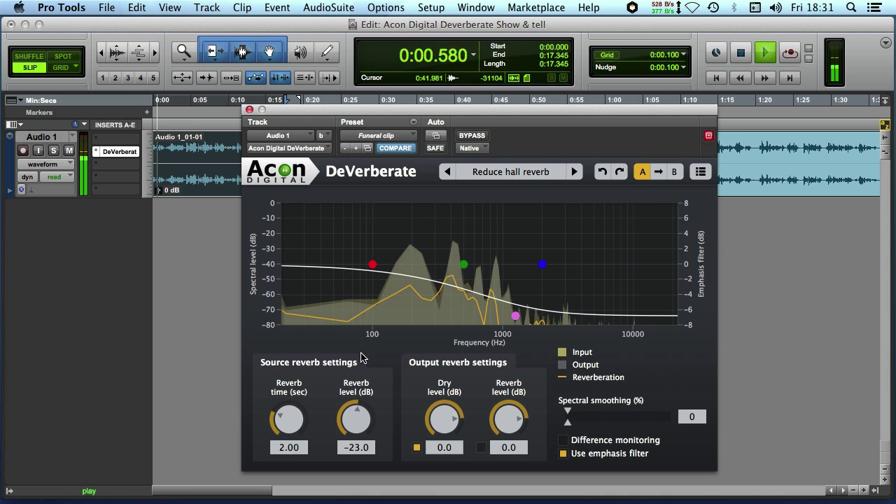
mouse_move(357, 419)
left_mouse_down()
mouse_move(362, 382)
mouse_move(358, 415)
left_mouse_up()
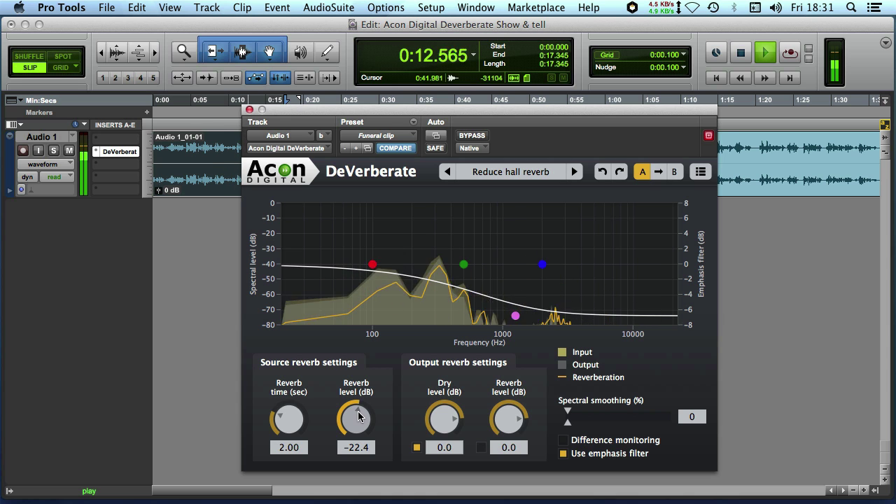
Step: Compare against the dry sound with bypass on and off, then stop playback
left_click(481, 139)
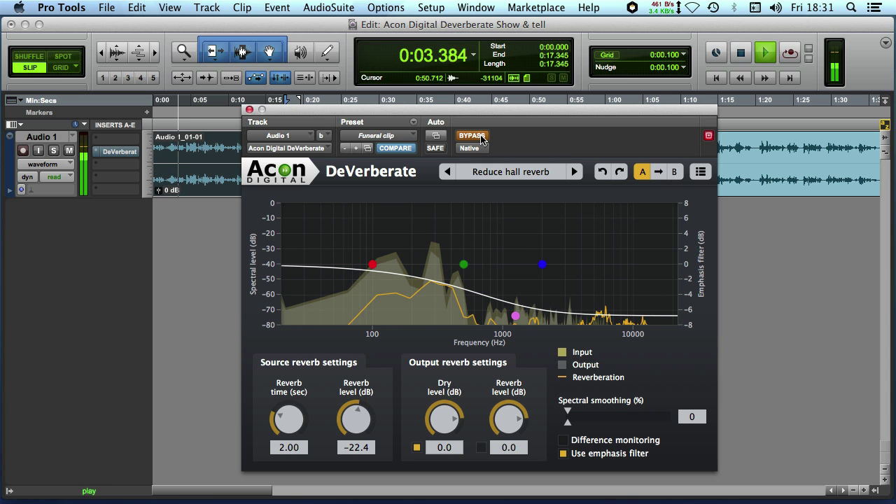
left_click(480, 137)
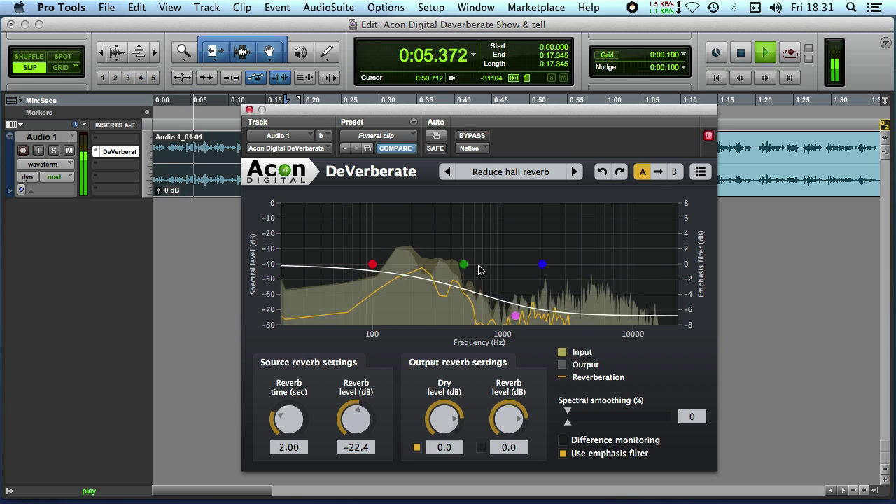
key("space")
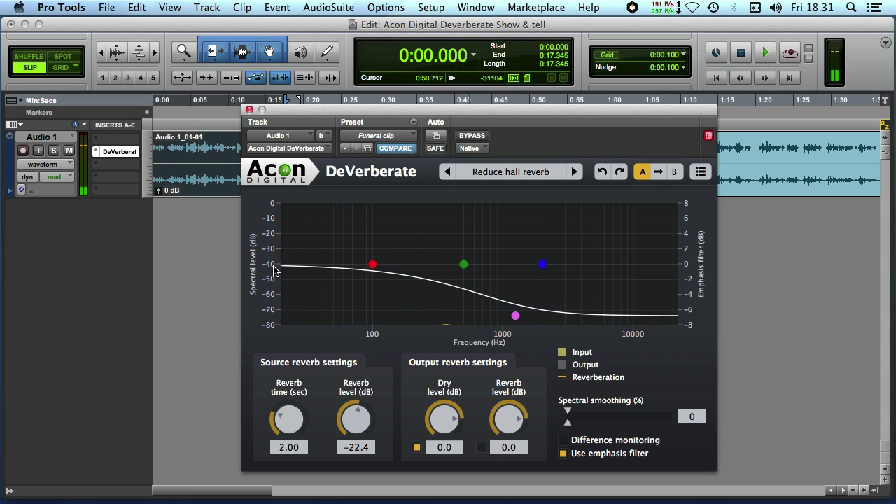
Step: Reposition the emphasis filter's low (~93 Hz), pink and high (~2015 Hz) points
left_click(561, 455)
left_click(562, 454)
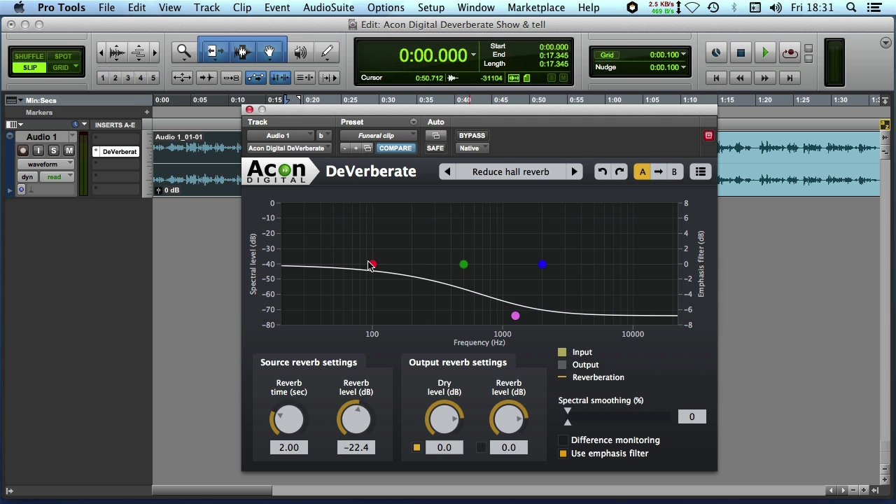
mouse_move(371, 265)
left_mouse_down()
mouse_move(369, 314)
mouse_move(369, 256)
mouse_move(368, 264)
left_mouse_up()
mouse_move(511, 315)
left_mouse_down()
mouse_move(515, 303)
mouse_move(516, 311)
left_mouse_up()
mouse_move(542, 264)
left_mouse_down()
mouse_move(538, 208)
mouse_move(541, 268)
left_mouse_up()
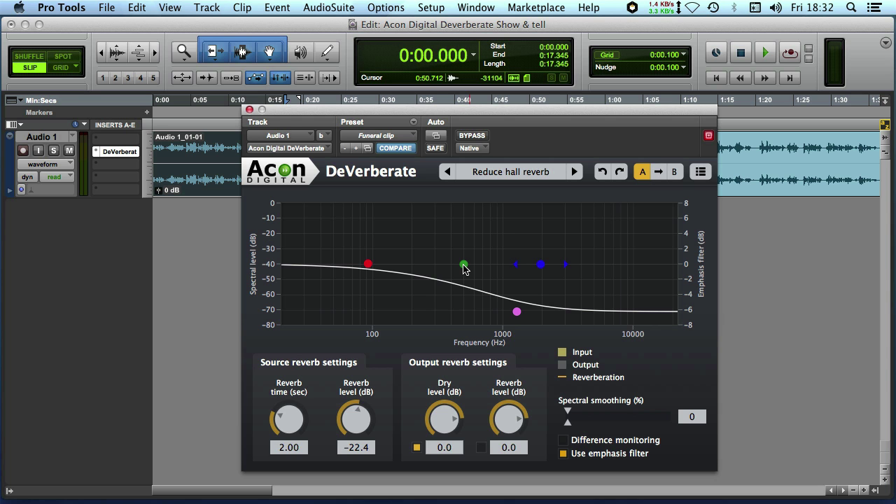
Step: During playback, raise the green emphasis point into a peak and set reverb level to -23.0 dB
key("space")
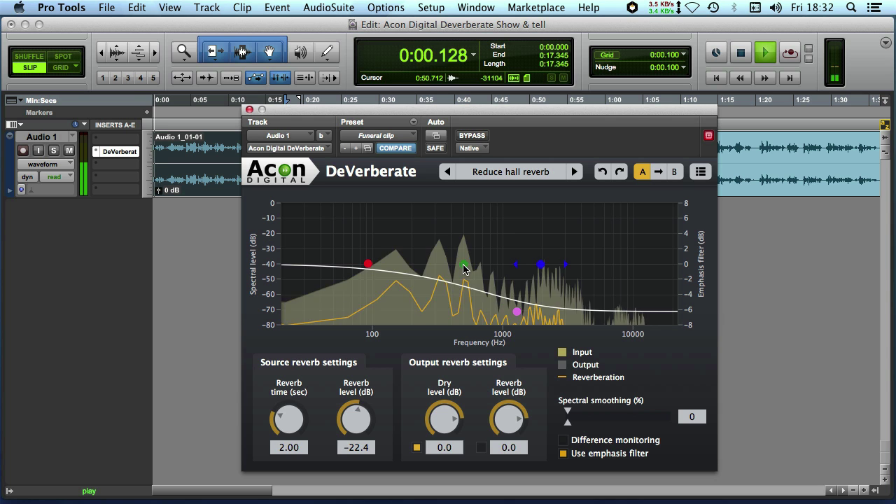
left_click_drag(463, 265, 447, 222)
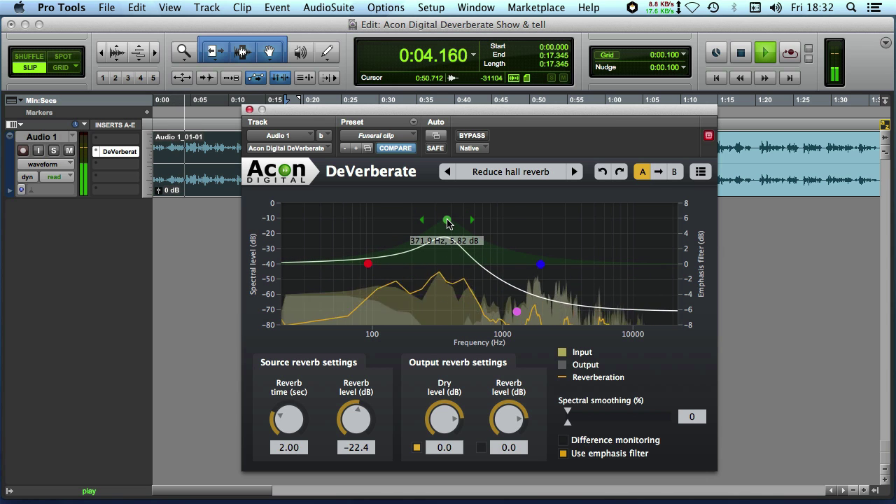
left_click_drag(448, 224, 448, 231)
left_click_drag(355, 416, 351, 417)
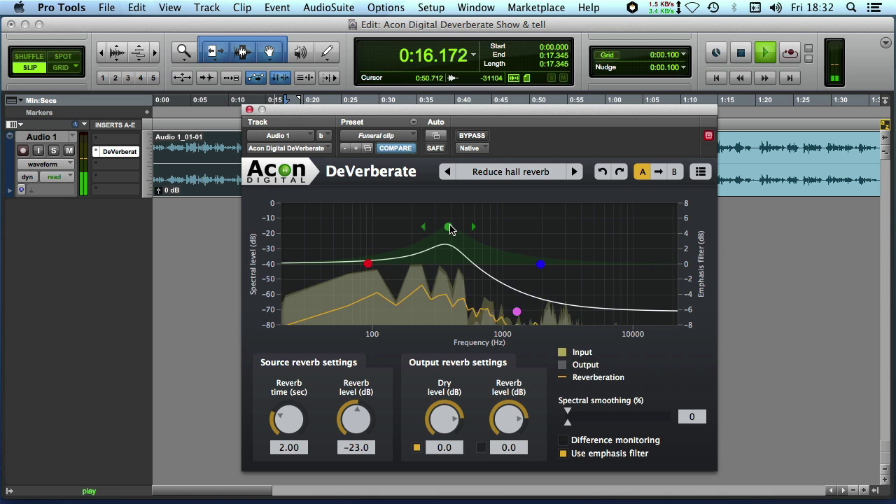
Step: A/B the emphasis filter, push the peak to about 358 Hz at 5.73 dB, then audition bypassed
key("space")
key("space")
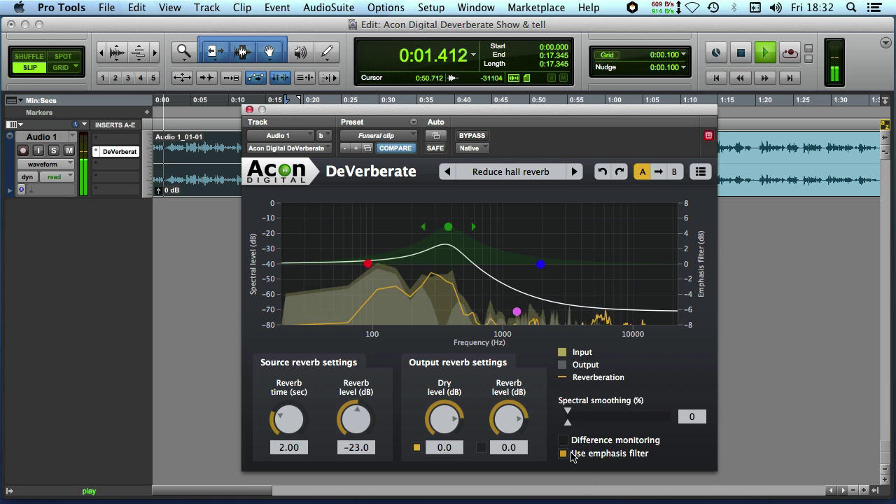
left_click(570, 457)
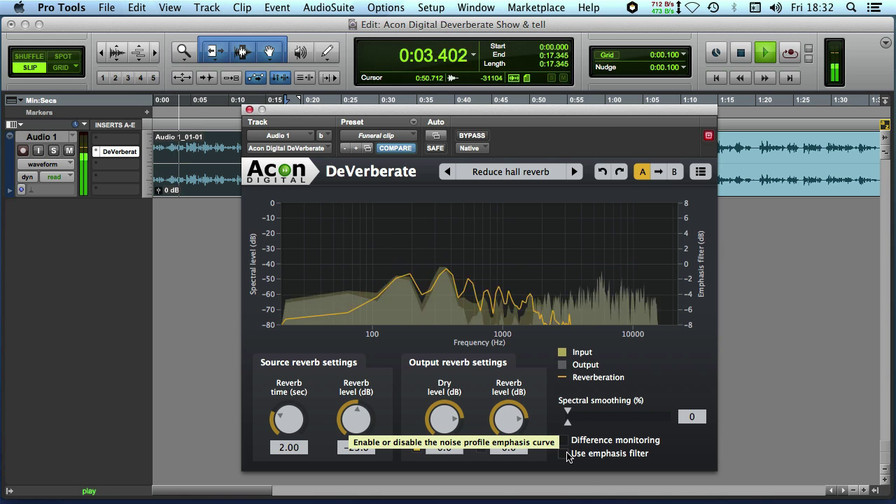
left_click(565, 453)
mouse_move(448, 228)
left_click_drag(448, 228, 427, 224)
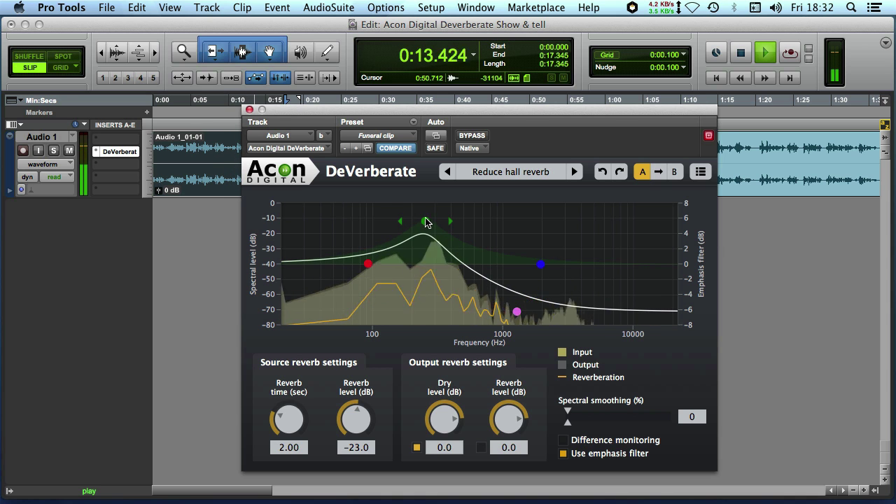
key("space")
left_click(466, 138)
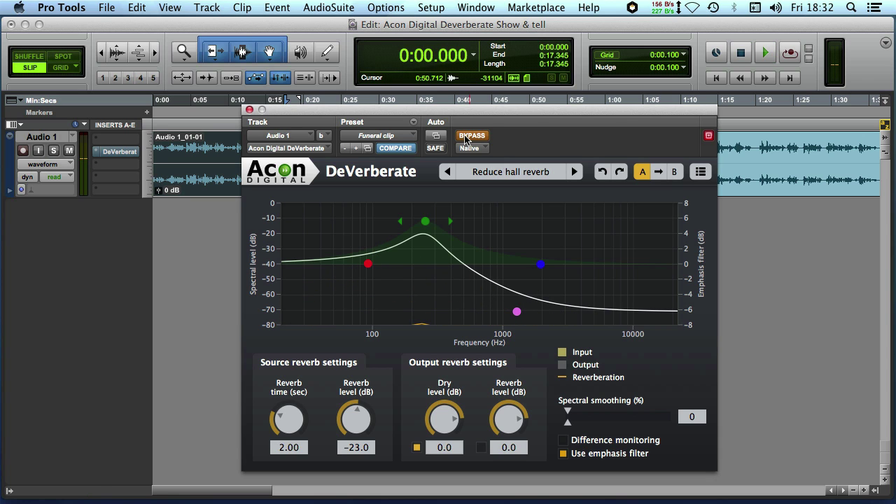
key("space")
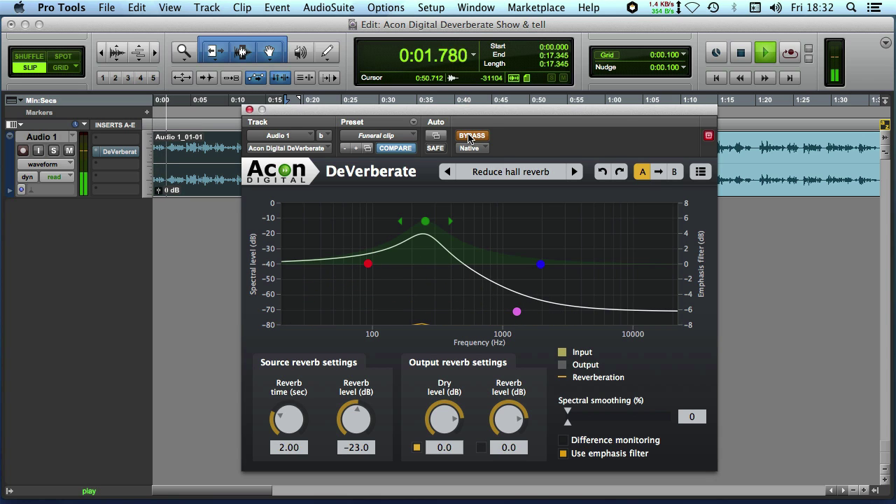
Step: Re-enable DeVerberate and raise spectral smoothing from 0 to 69 % with playback running
left_click(468, 137)
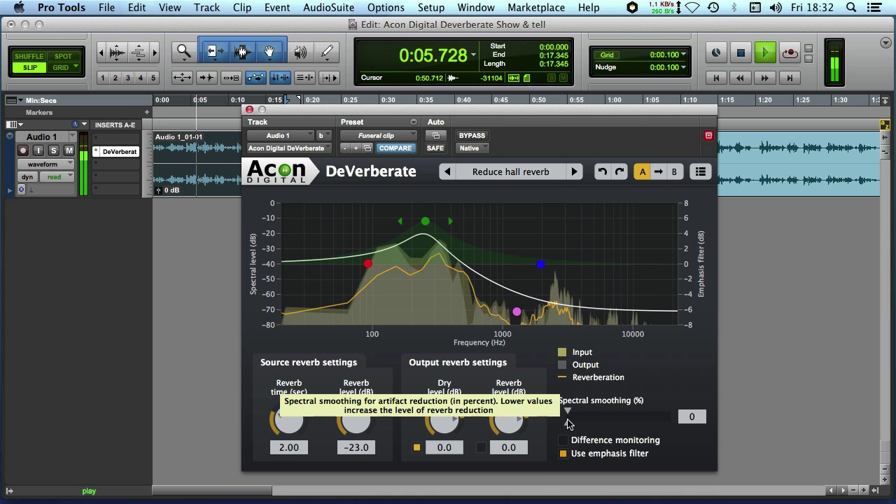
key("space")
left_click_drag(567, 418, 637, 425)
key("space")
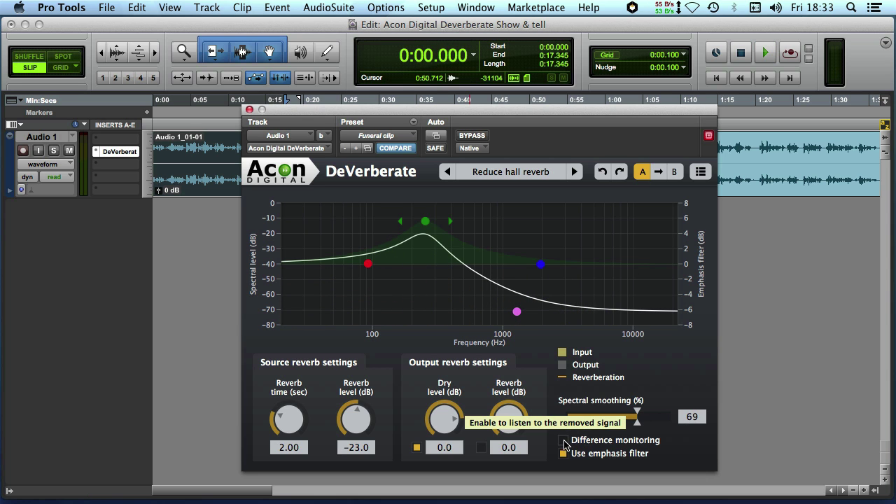
Step: With Difference monitoring on, ease spectral smoothing to 63 % and source reverb level to -24.0 dB
key("space")
left_click(563, 441)
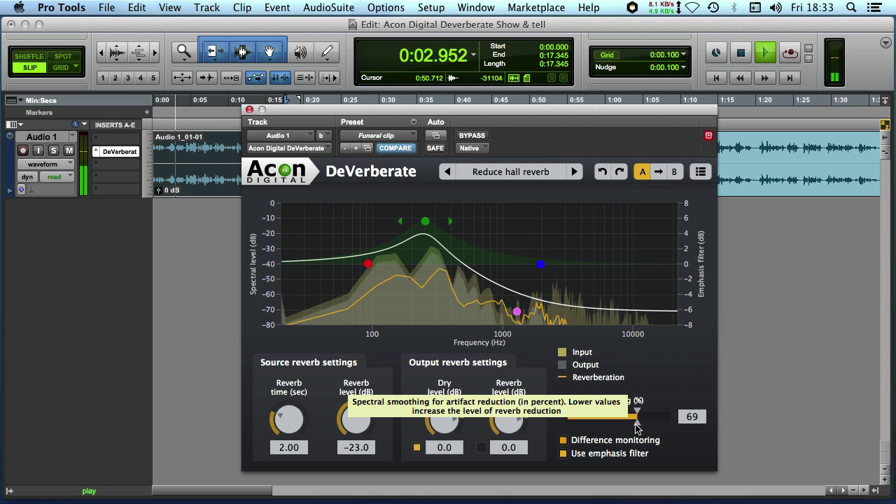
left_click_drag(636, 424, 631, 424)
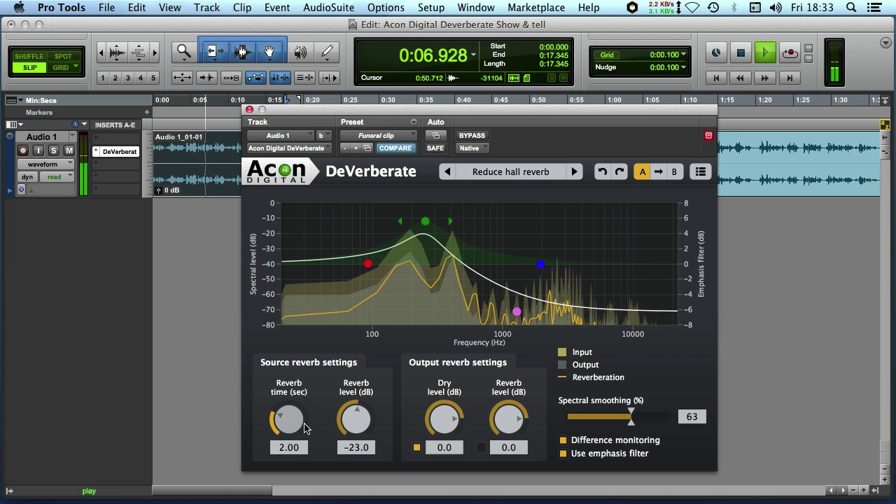
mouse_move(371, 416)
left_mouse_down()
mouse_move(355, 427)
mouse_move(354, 419)
left_mouse_up()
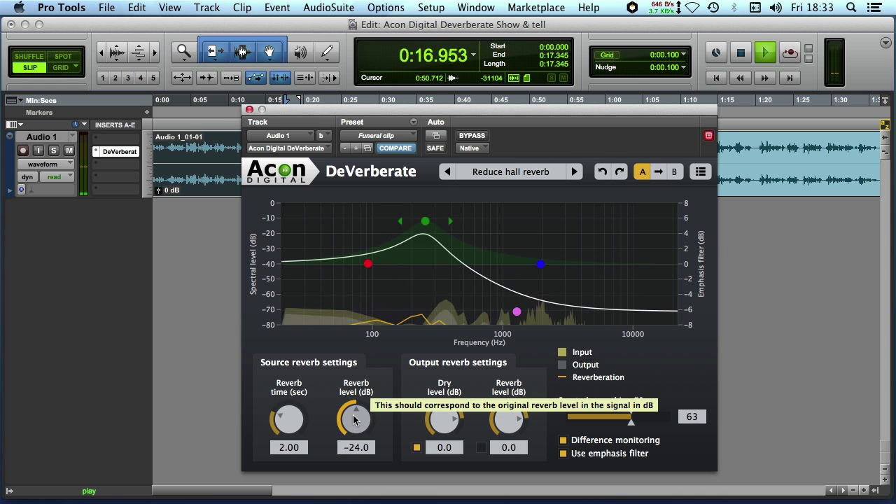
left_click(563, 441)
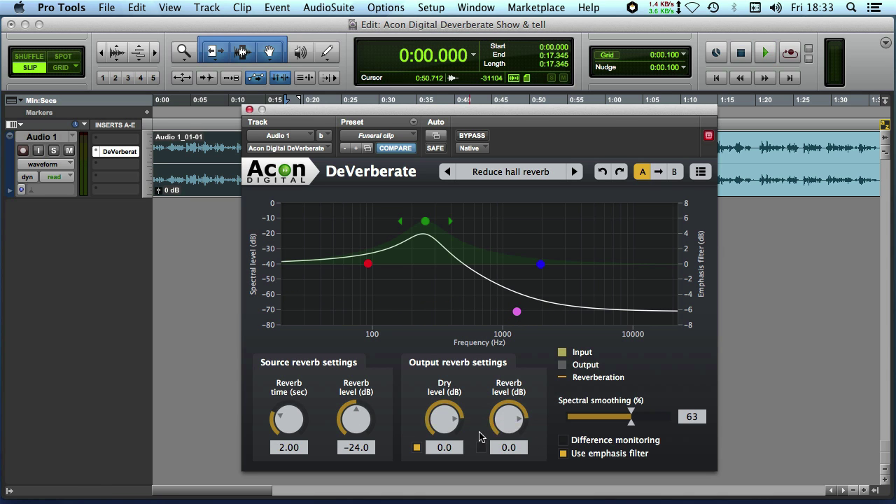
key("space")
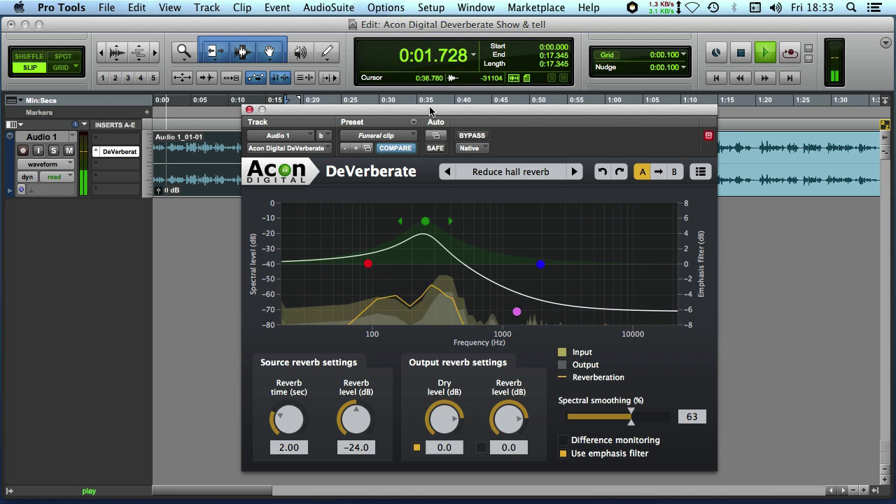
left_click(471, 136)
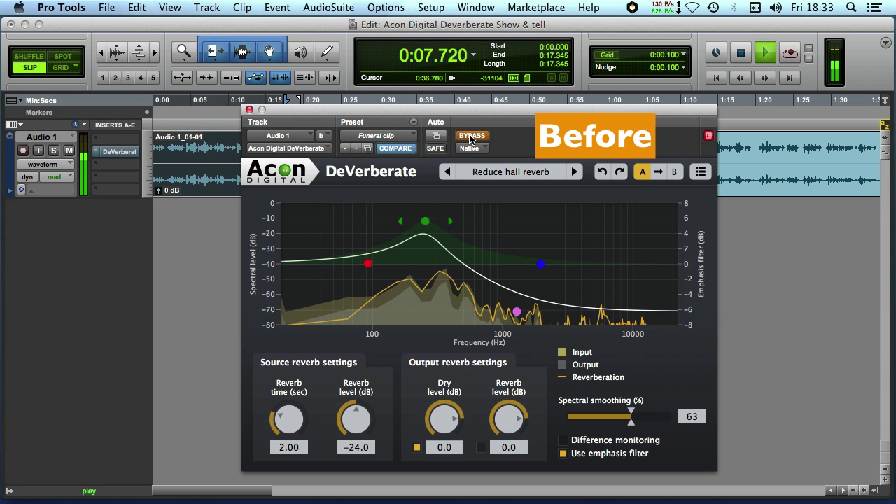
left_click(471, 137)
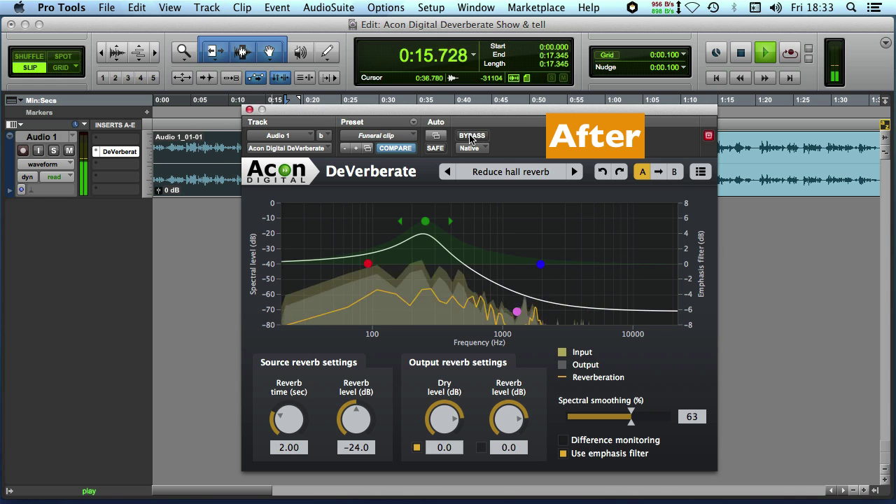
key("space")
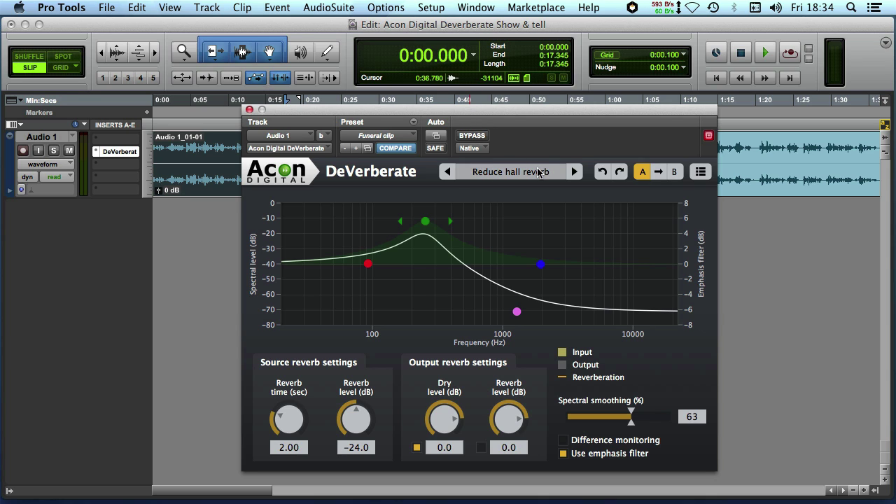
Step: Load DeVerberate's Reset preset and select the second clip, 0:32.182 to 1:37.245
left_click(538, 173)
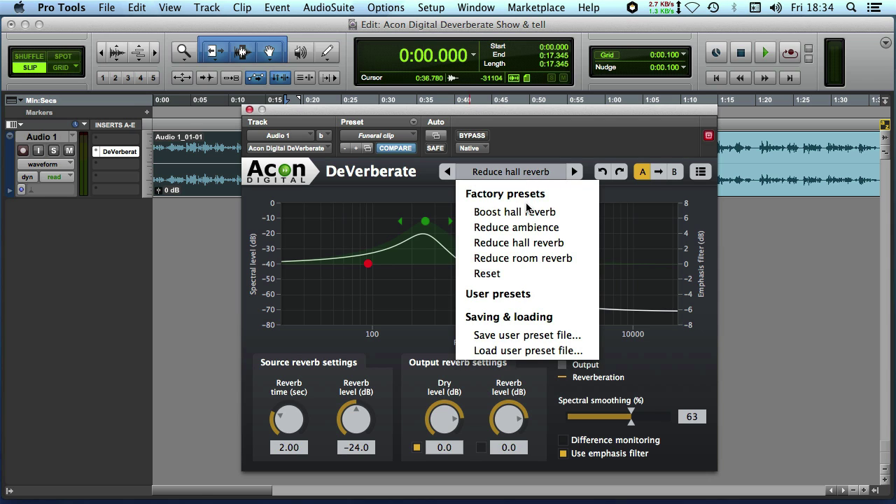
left_click(503, 273)
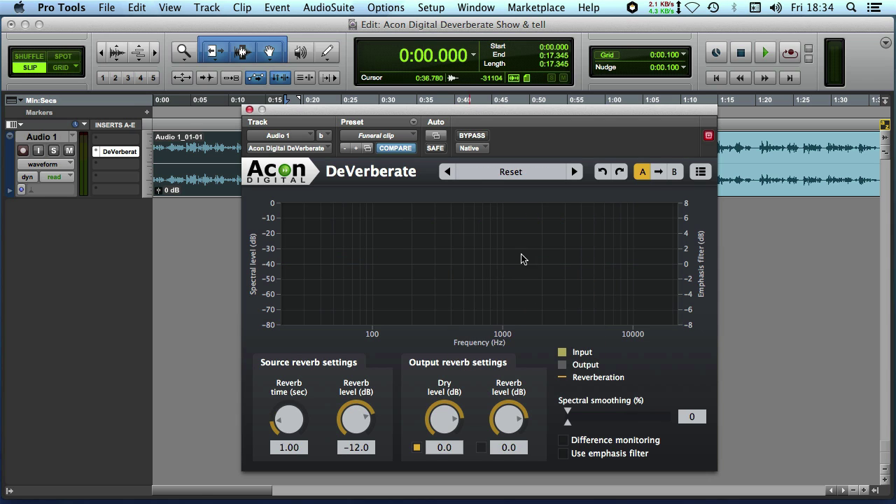
left_click(774, 196)
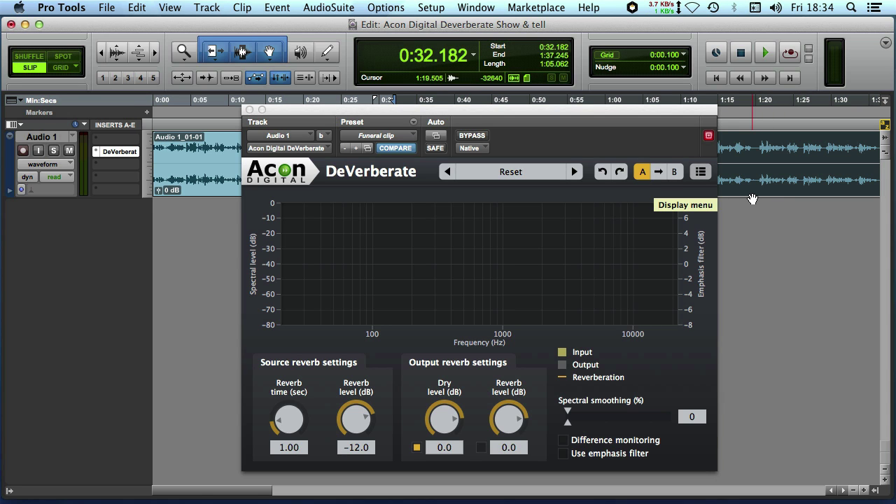
Step: Bypass DeVerberate, then play and stop the second recording's clip unprocessed
left_click(472, 136)
key("space")
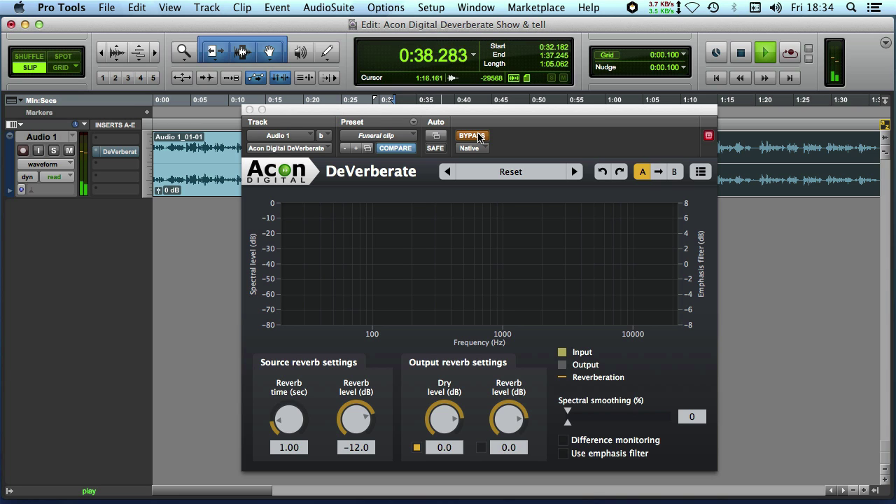
key("space")
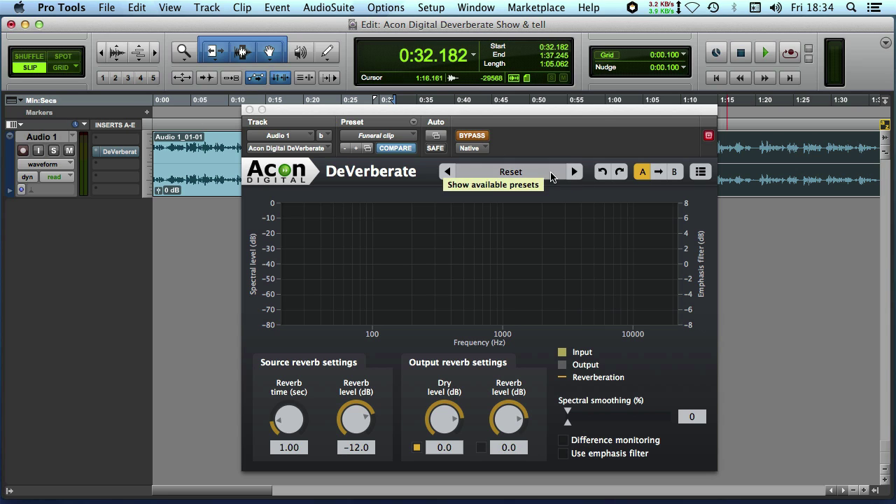
Step: Load Reduce ambience, then drop source reverb level to -48.0 dB and spectral smoothing from 50 to 0 %
left_click(549, 173)
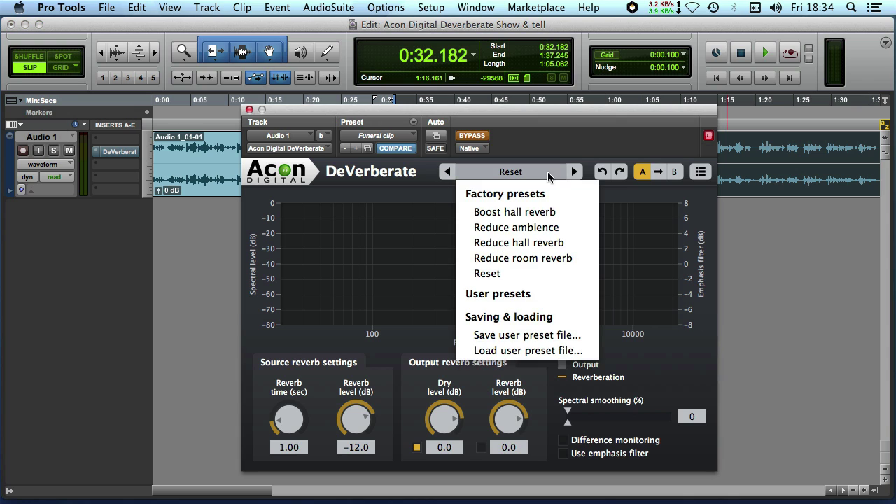
left_click(540, 228)
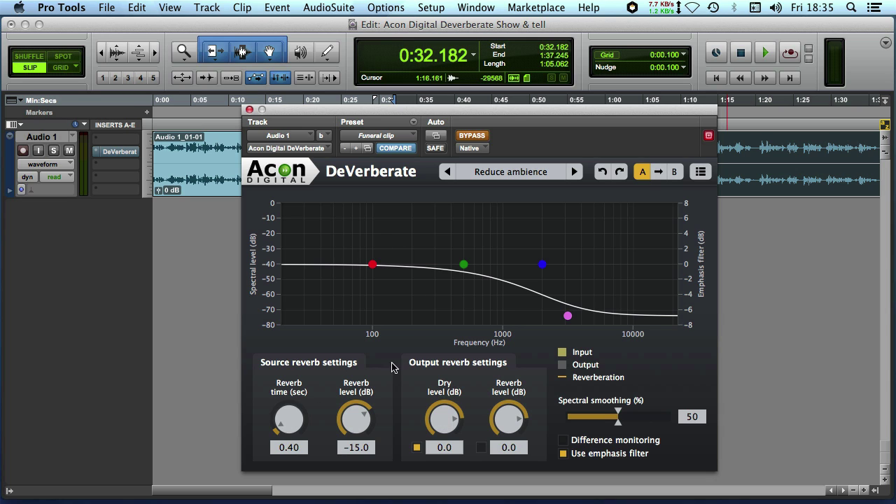
left_click_drag(359, 418, 221, 497)
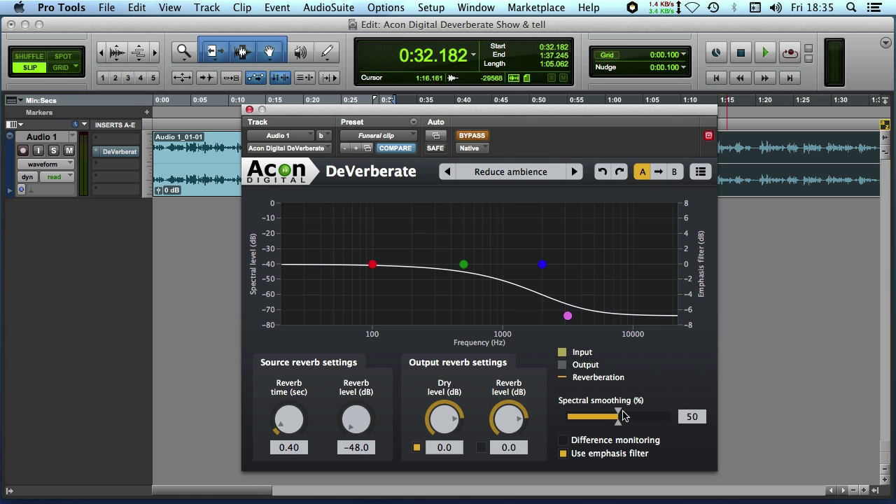
left_click_drag(620, 416, 556, 417)
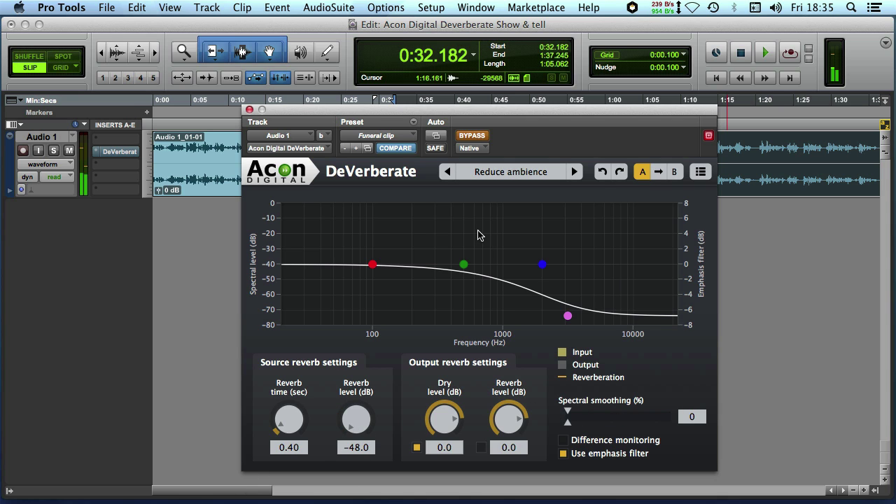
Step: Turn DeVerberate back on and, during playback, raise reverb level to -9.6 dB and spectral smoothing to 72 %
left_click(472, 137)
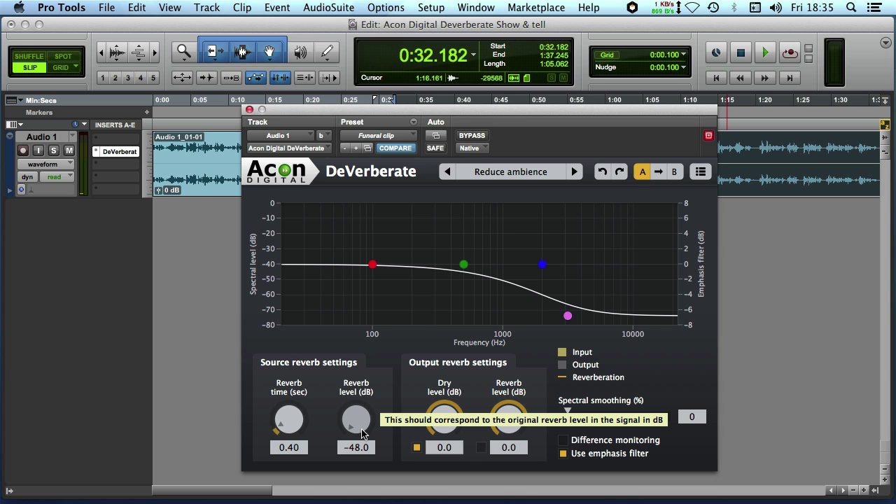
key("space")
left_click_drag(353, 432, 363, 301)
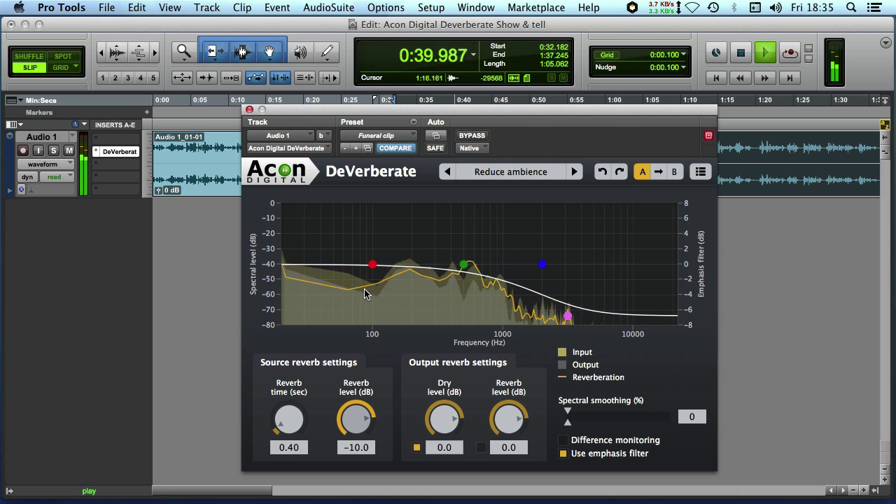
left_click_drag(364, 293, 367, 292)
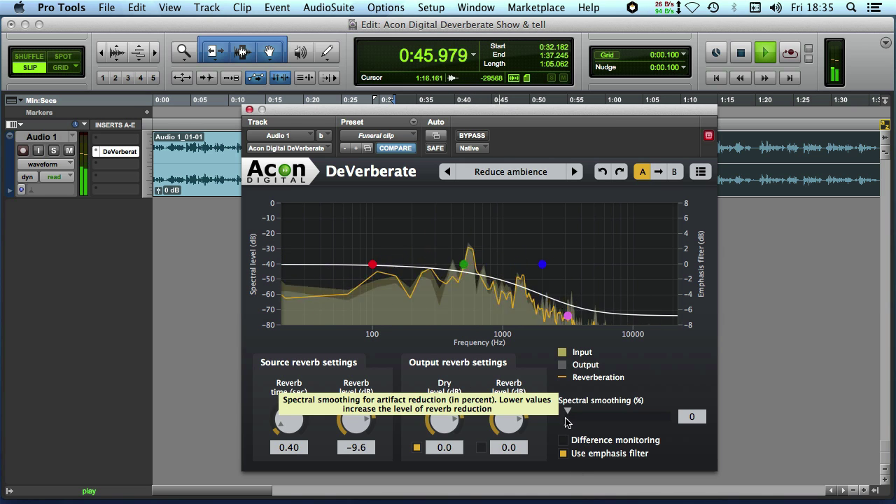
left_click_drag(567, 423, 640, 424)
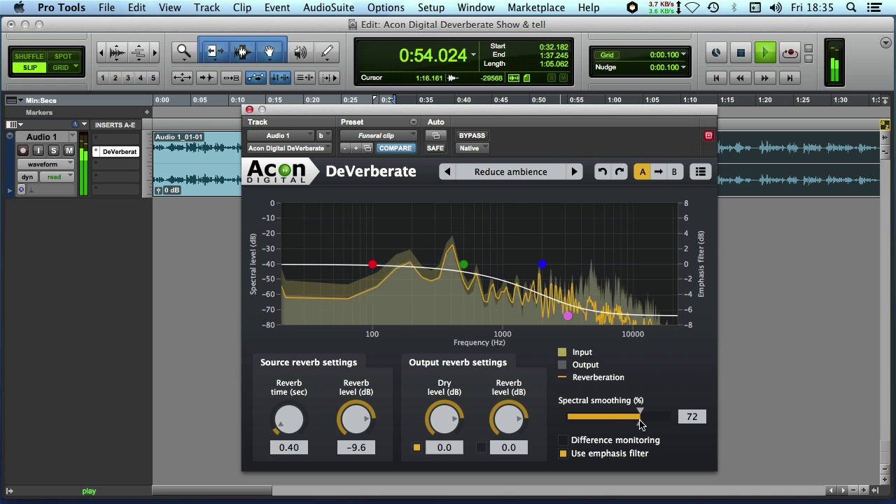
left_click(471, 137)
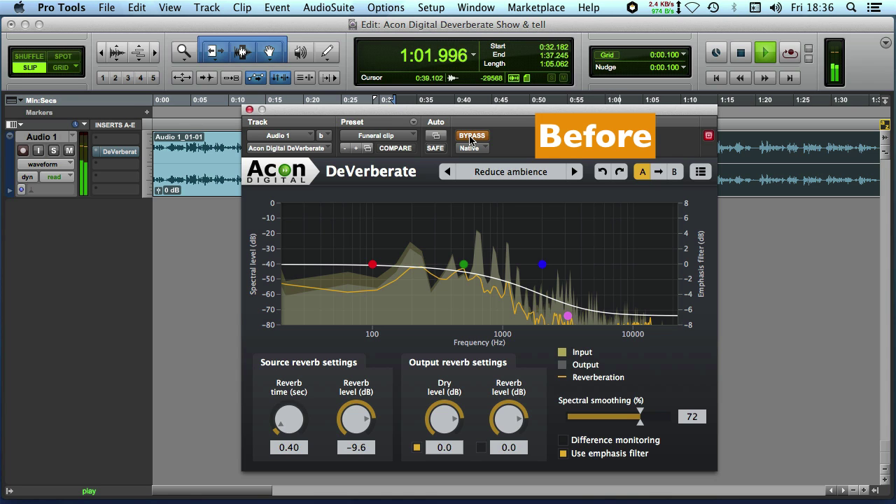
left_click(470, 137)
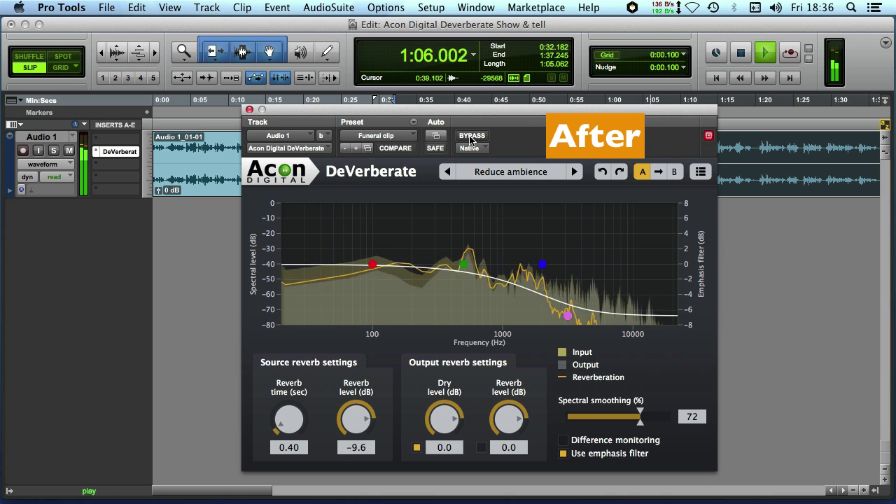
left_click(470, 137)
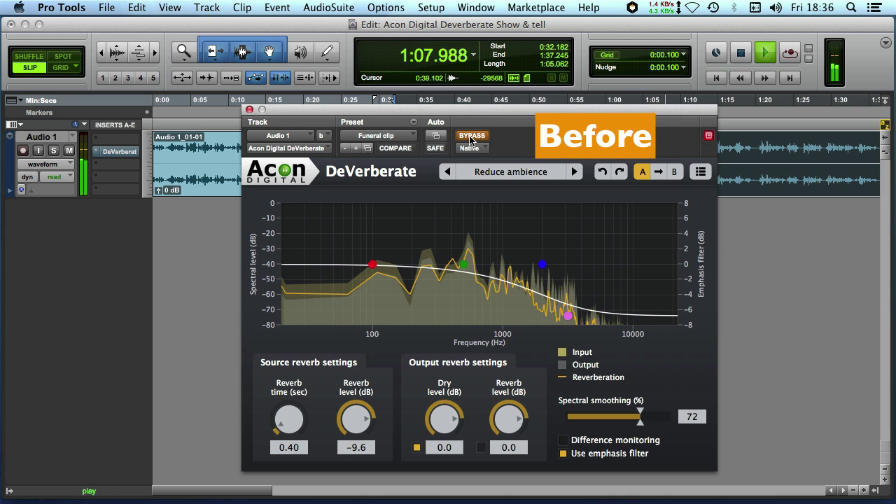
left_click(470, 137)
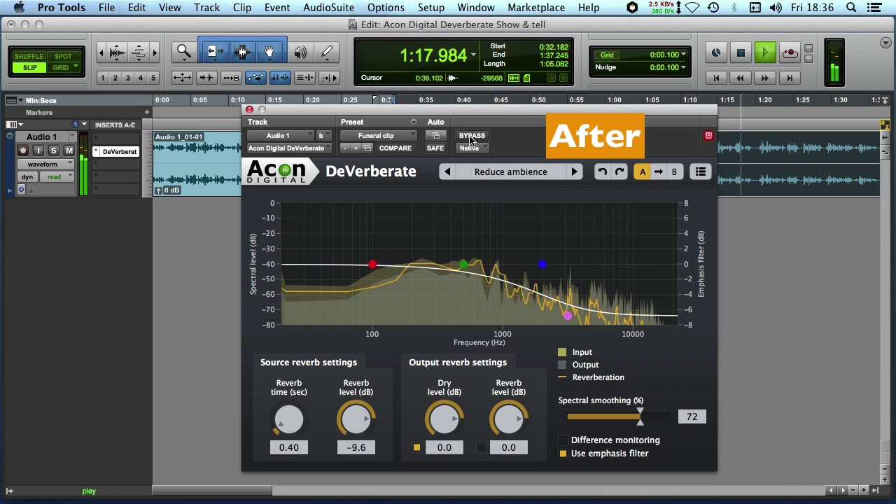
key("space")
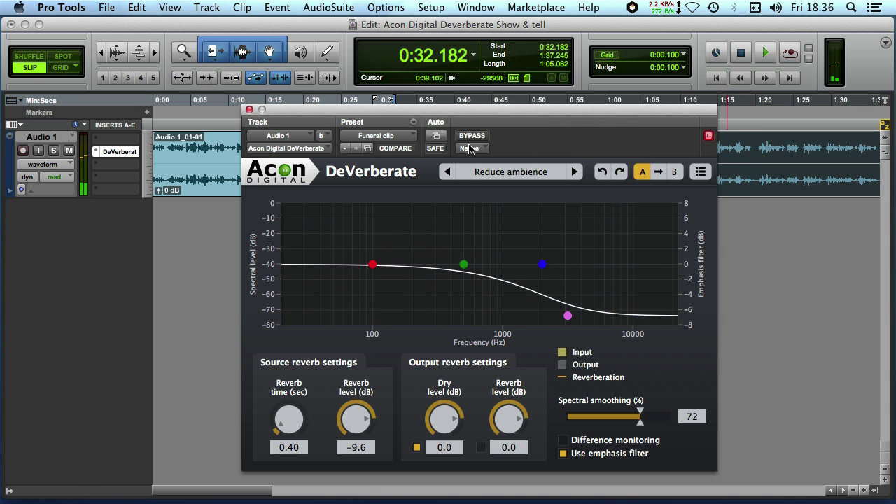